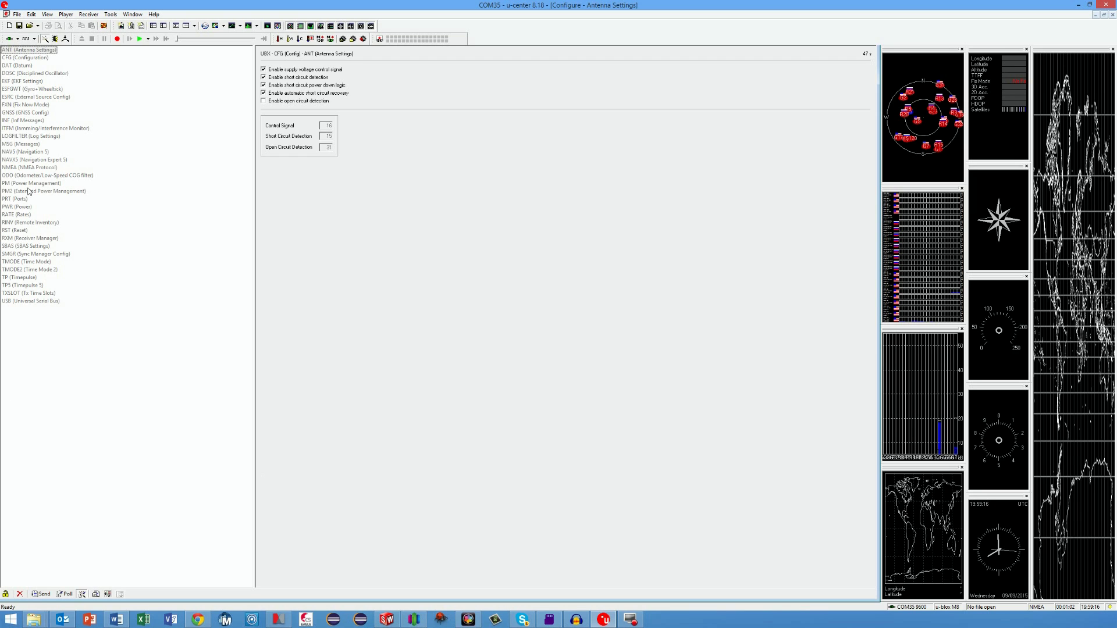
View the receiver's Navigation 5, Datum and Configuration (CFG) message pages
left_click(23, 152)
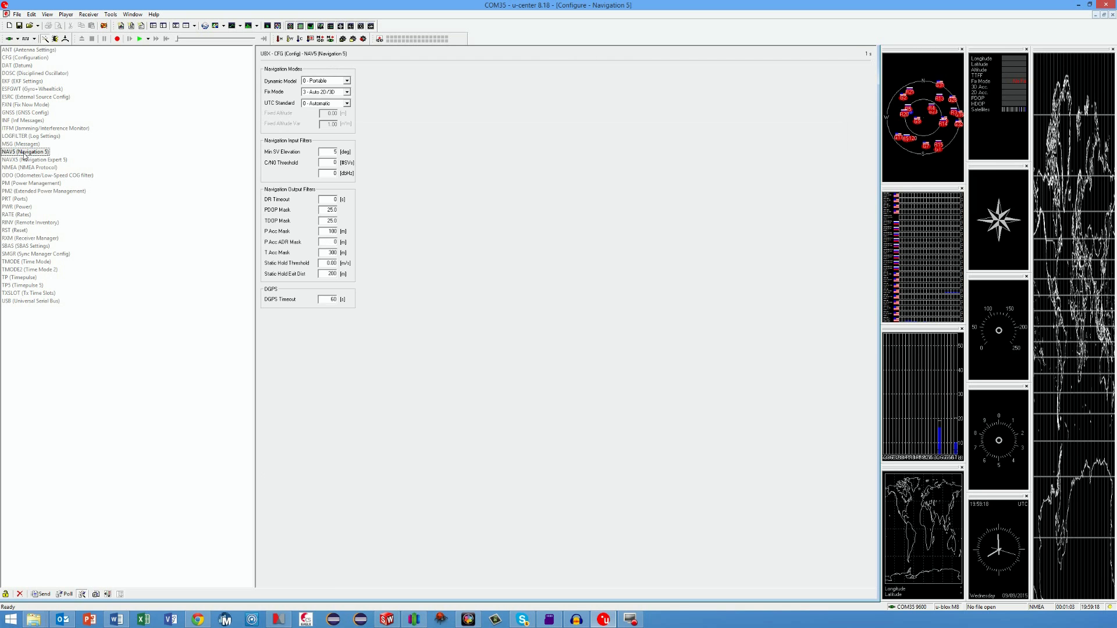
left_click(15, 66)
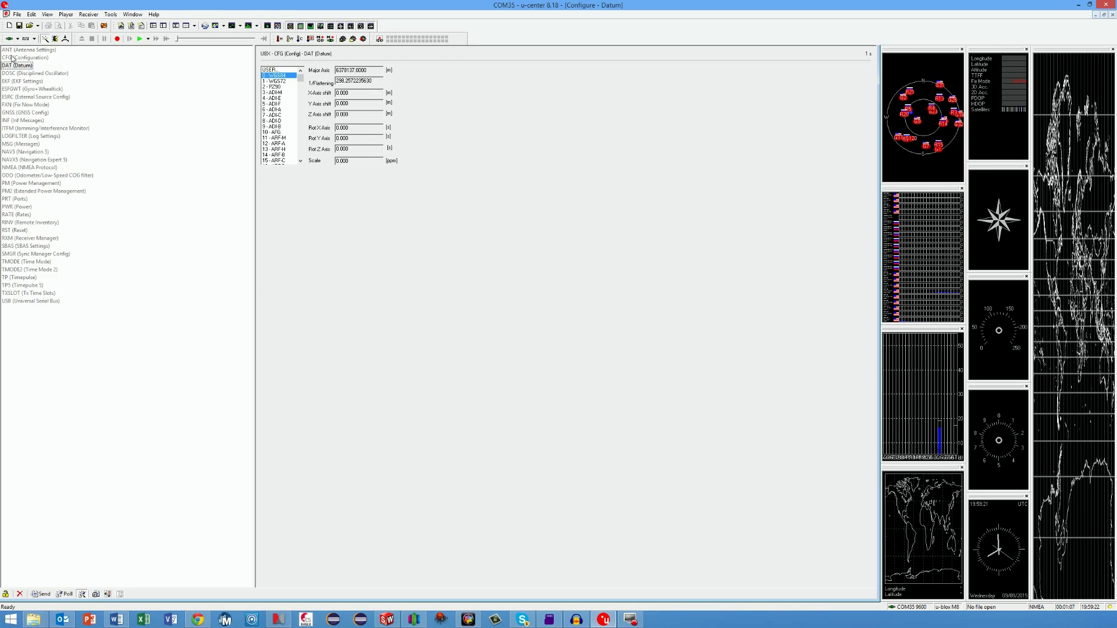
left_click(14, 58)
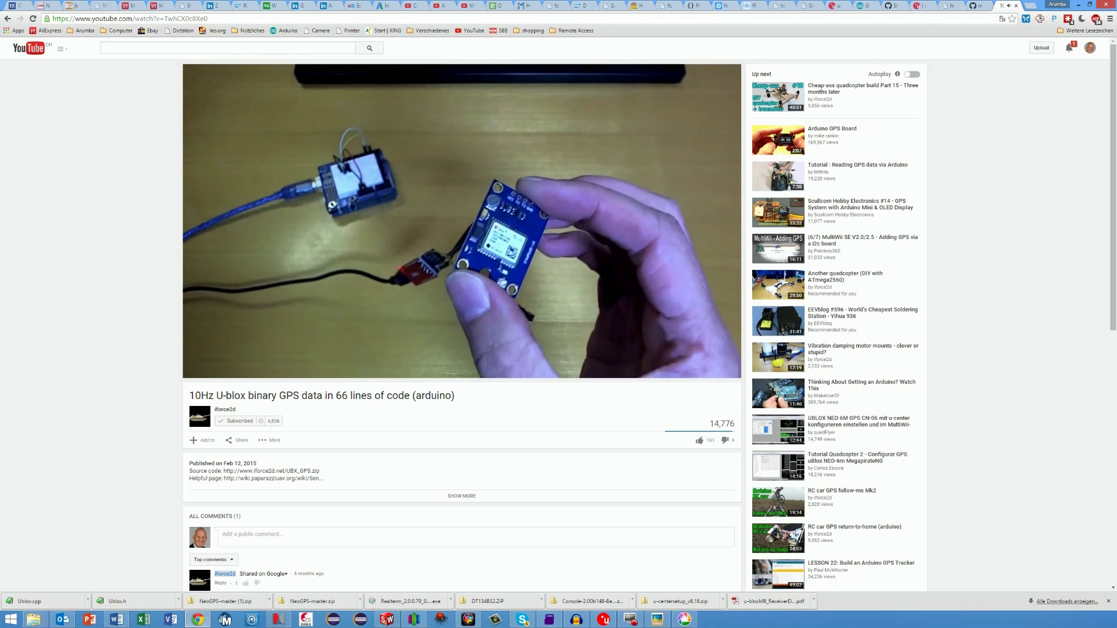
Go to the u-blox website in the browser and open the u-center Windows page among the support section's evaluation software
left_click(1016, 5)
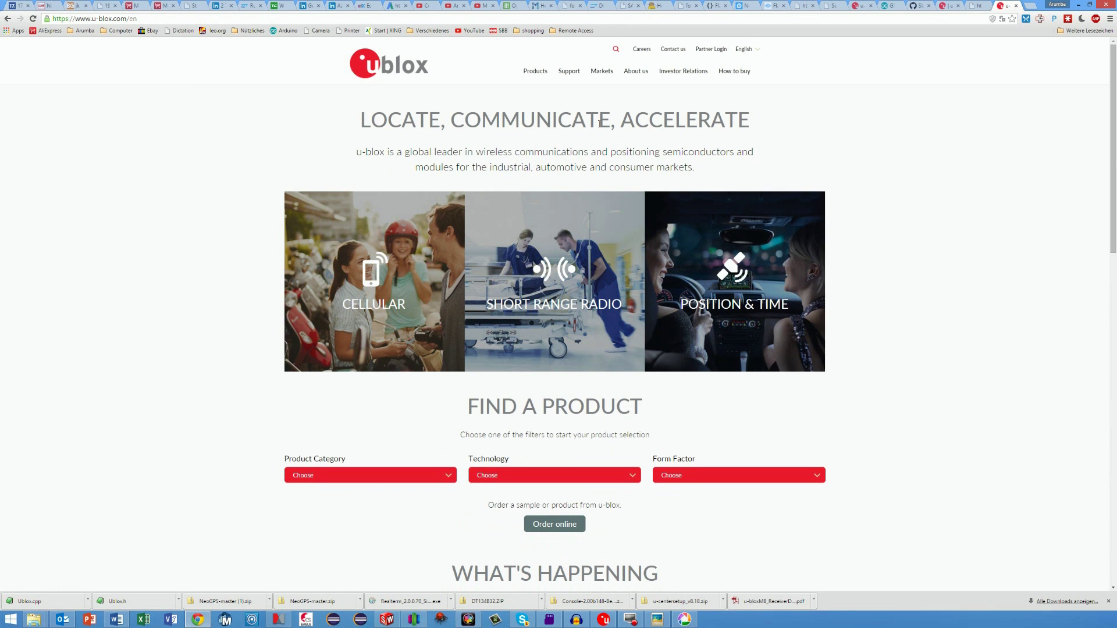
left_click(569, 71)
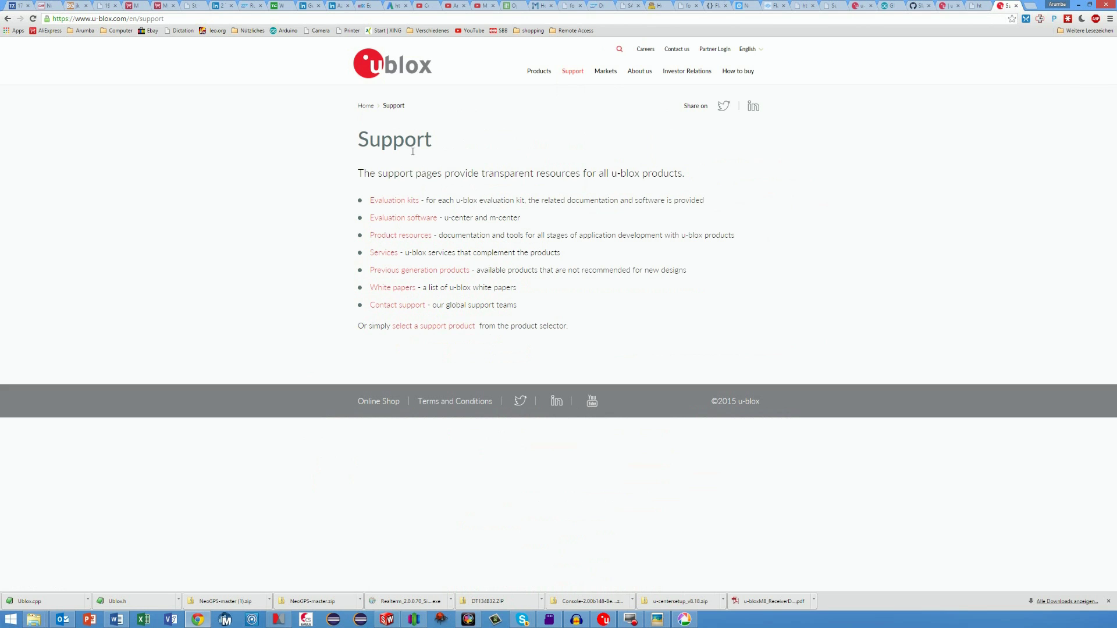
left_click(399, 221)
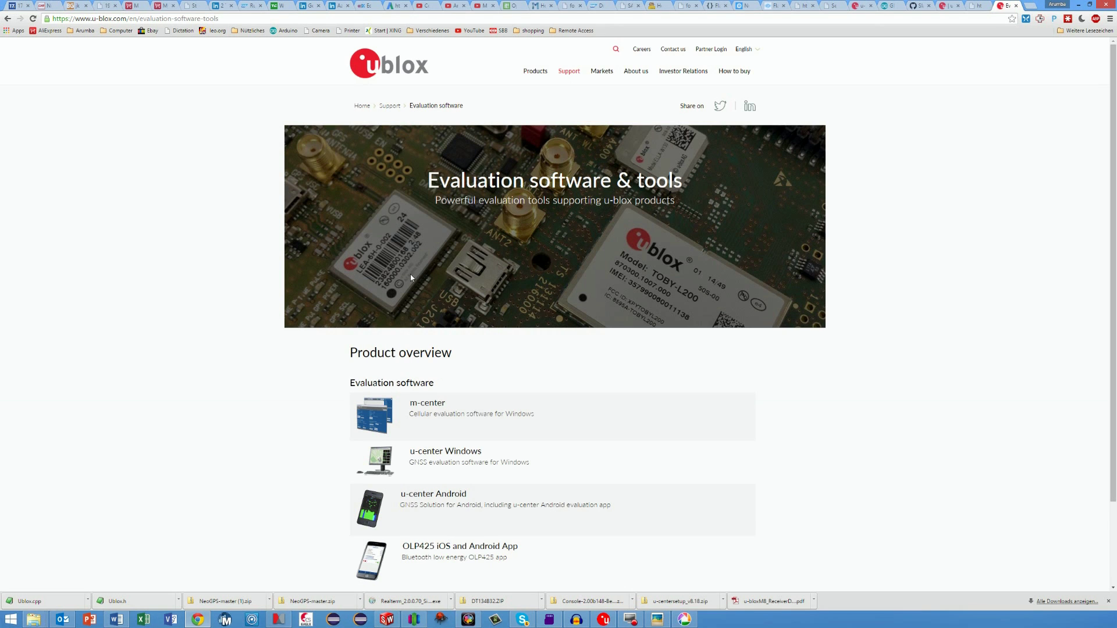
left_click(431, 452)
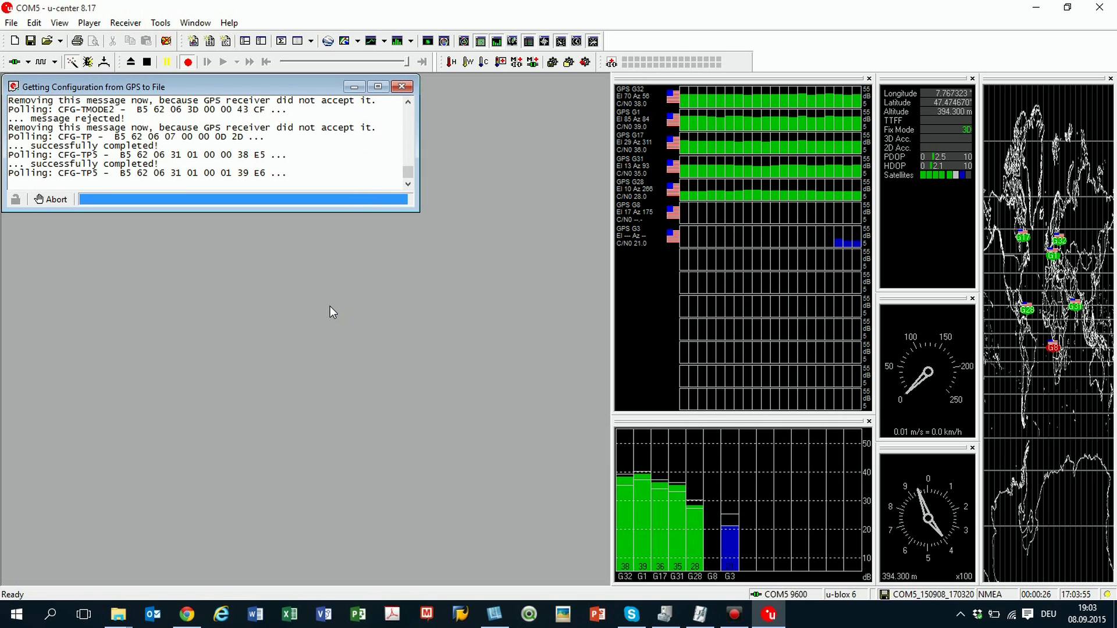
Show the deviation map in u-center
left_click(427, 42)
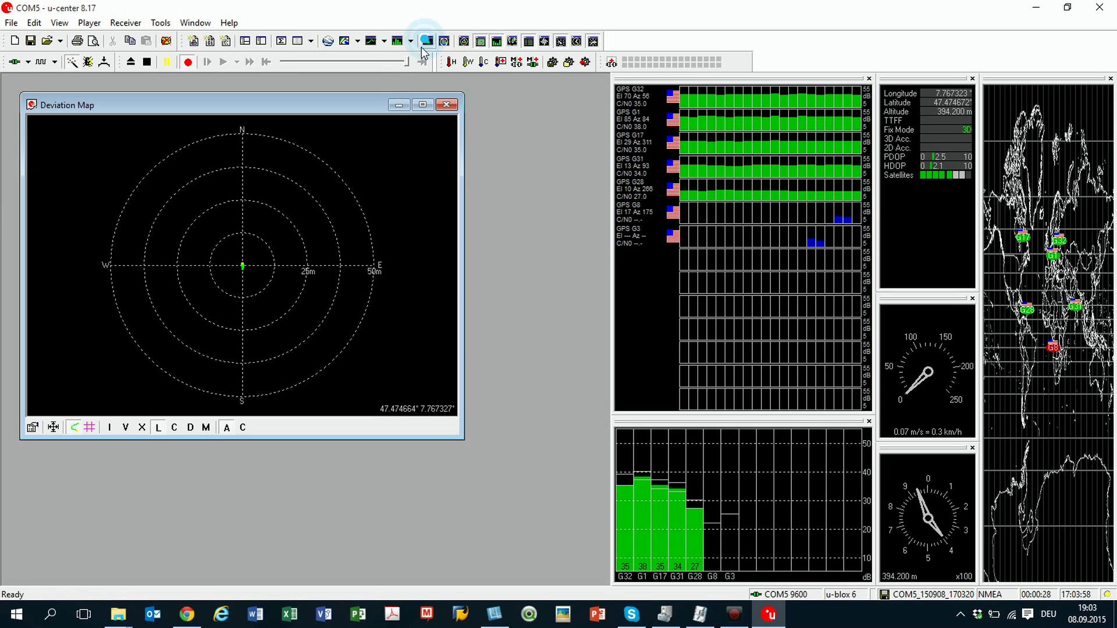
left_click(433, 104)
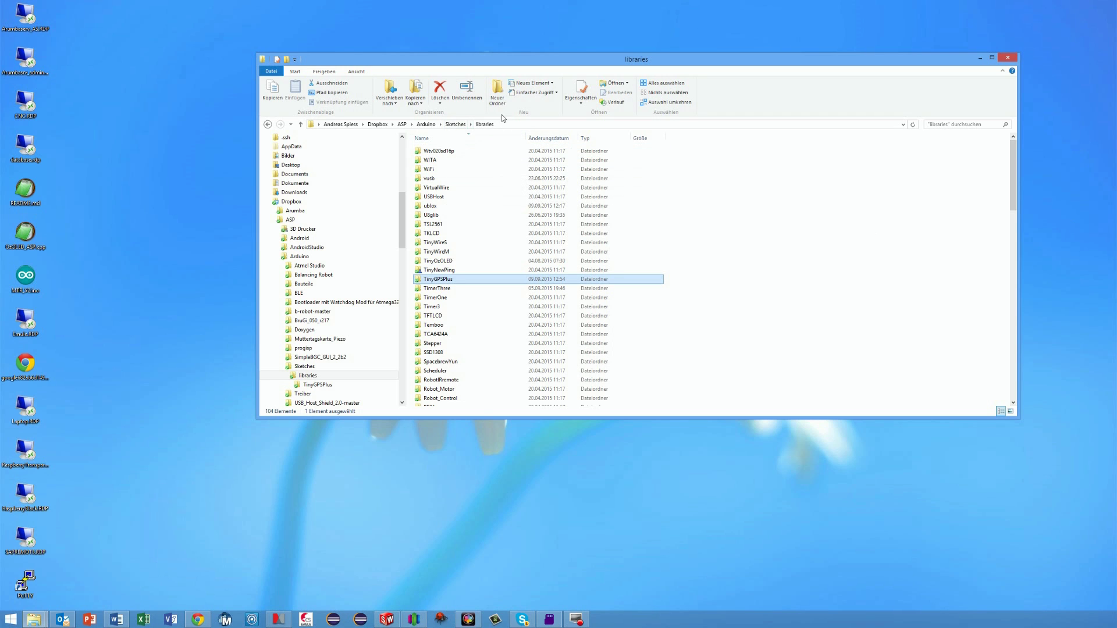
Open TinyGPS++.cpp from the TinyGPSPlus folder of the Arduino libraries in the text editor
double_click(445, 280)
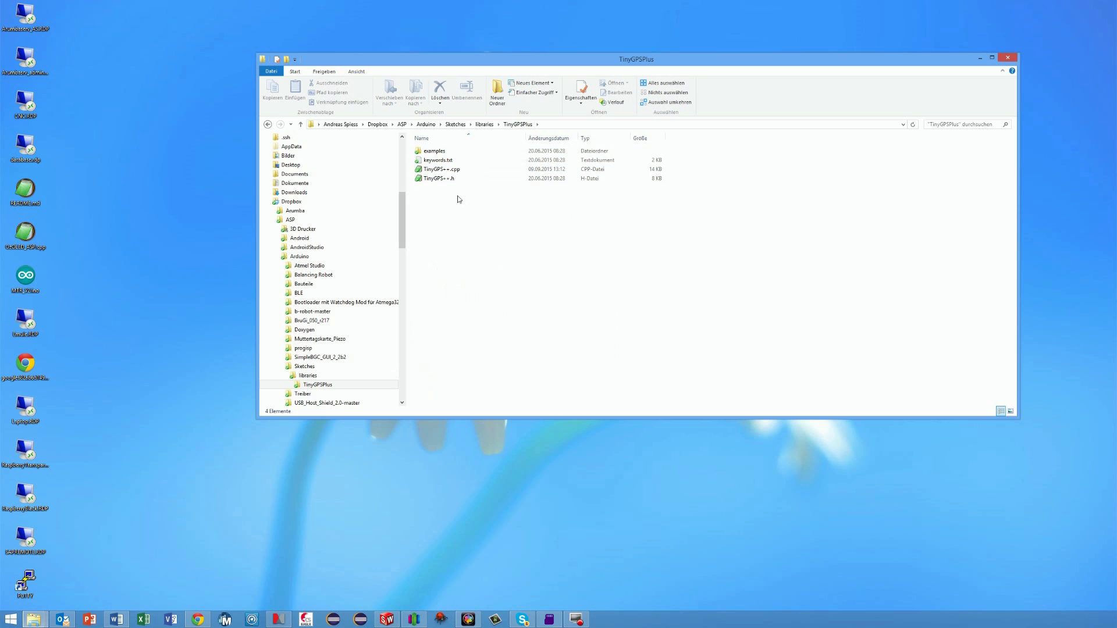
left_click(438, 170)
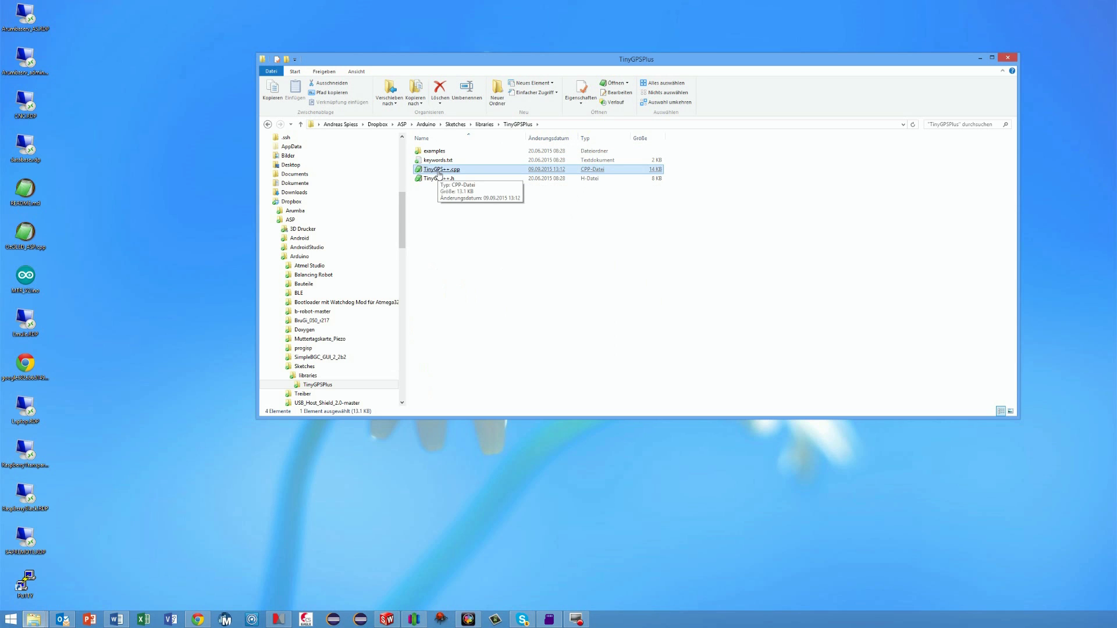
double_click(439, 171)
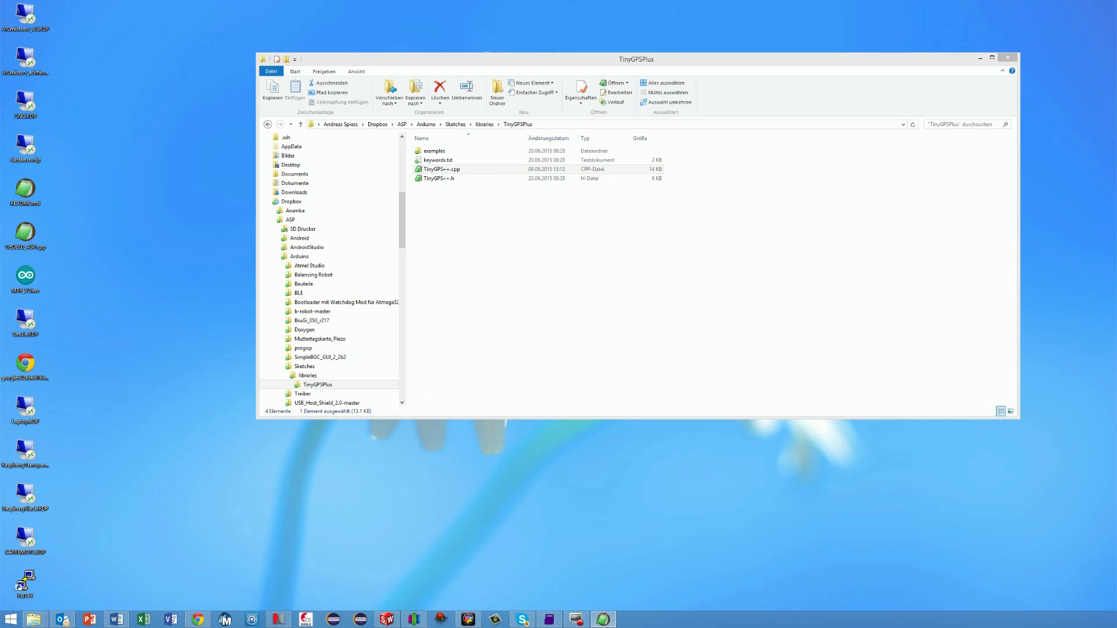
Highlight the four sentence-term #define lines, and then only the _GNRMCterm and _GNGGAterm definitions
left_click_drag(1116, 67, 291, 48)
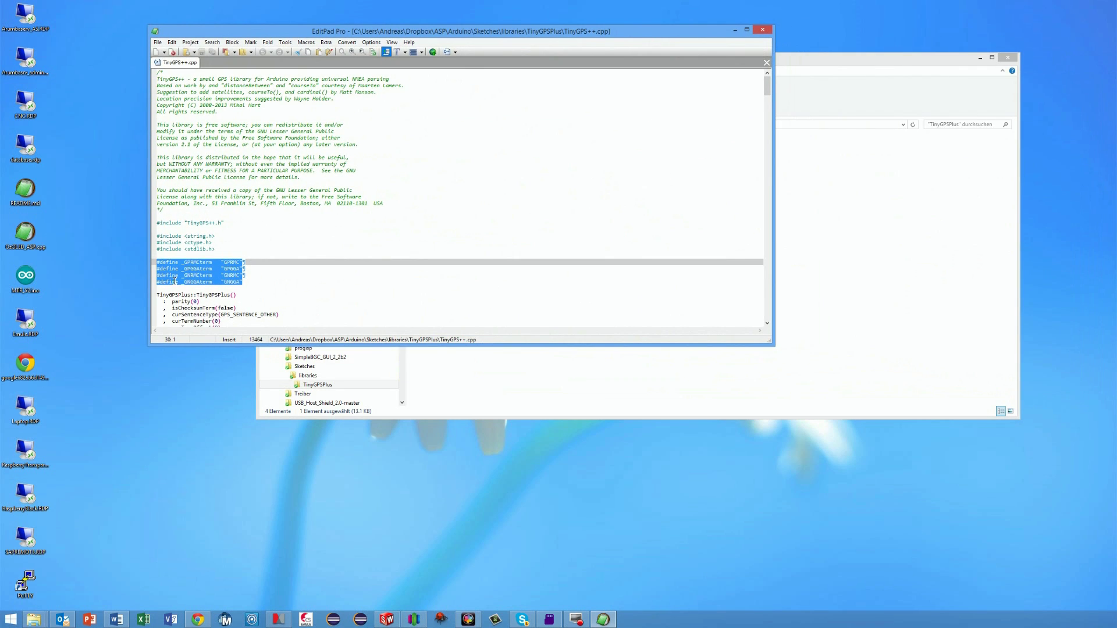
left_click_drag(250, 281, 152, 275)
scroll(320, 266, "down", 13)
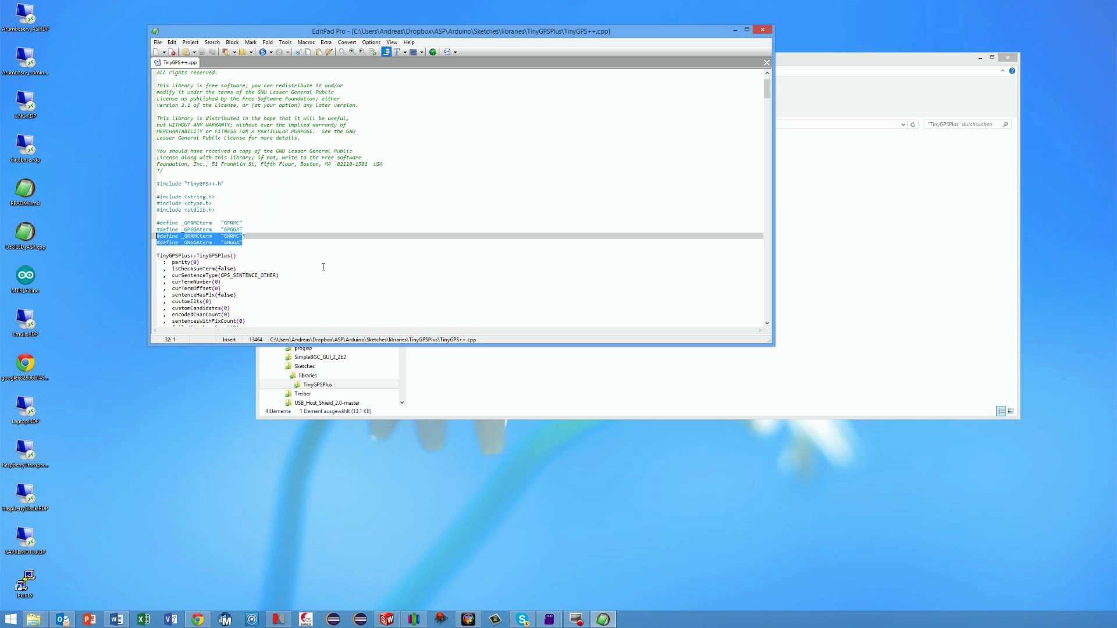
scroll(327, 272, "up", 6)
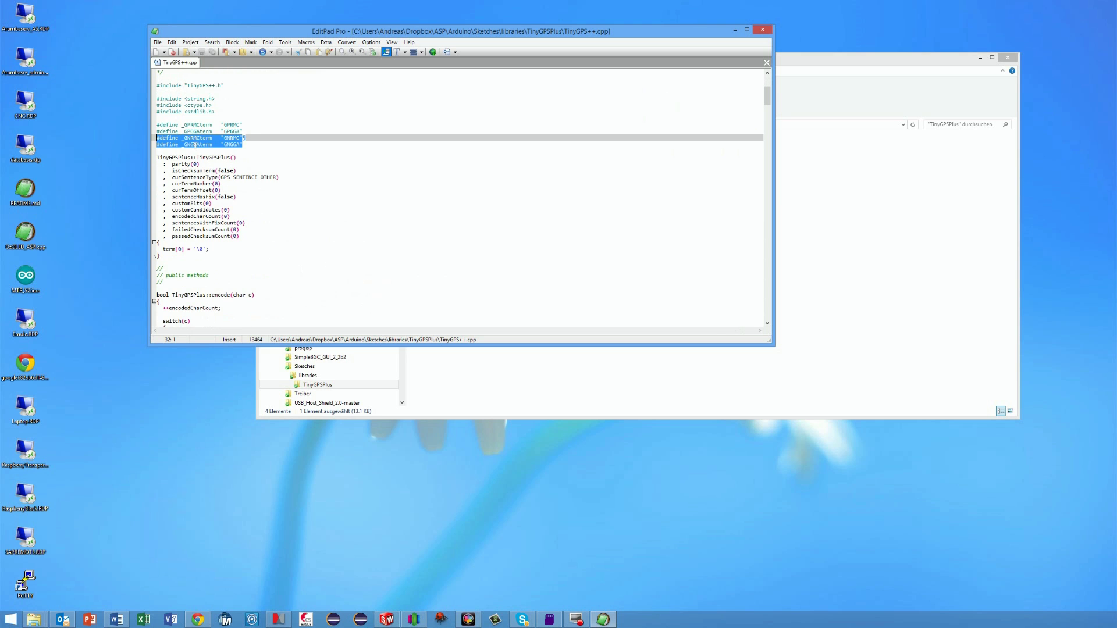
Search the code for the next use of _GNGGAterm and highlight the two sentence-type conditions that compare the RMC and GGA terms
double_click(195, 144)
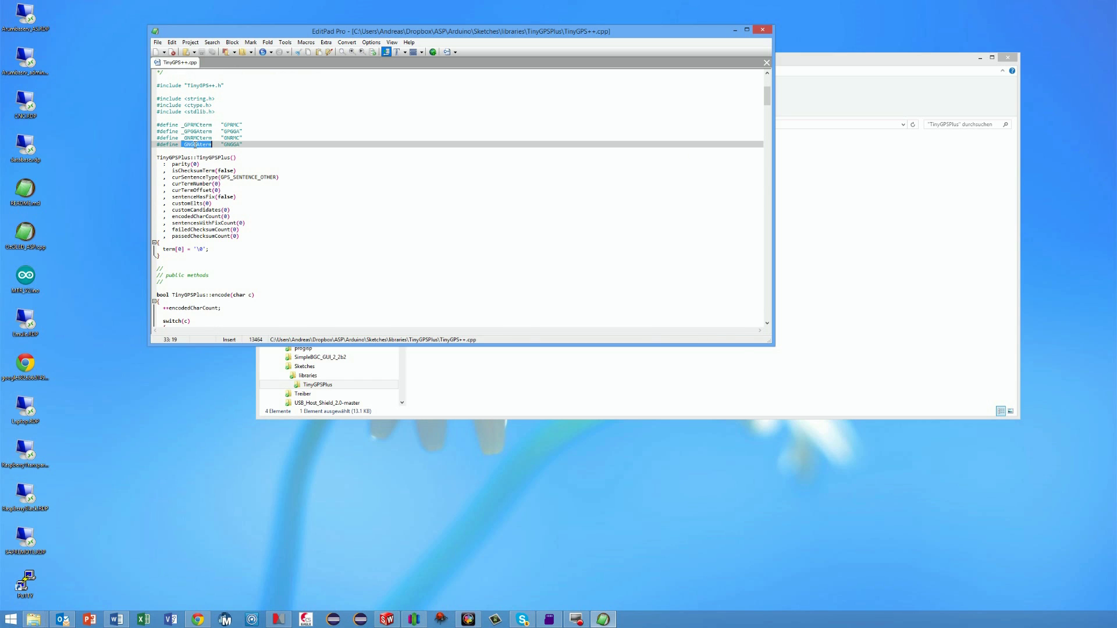
key("ctrl+f")
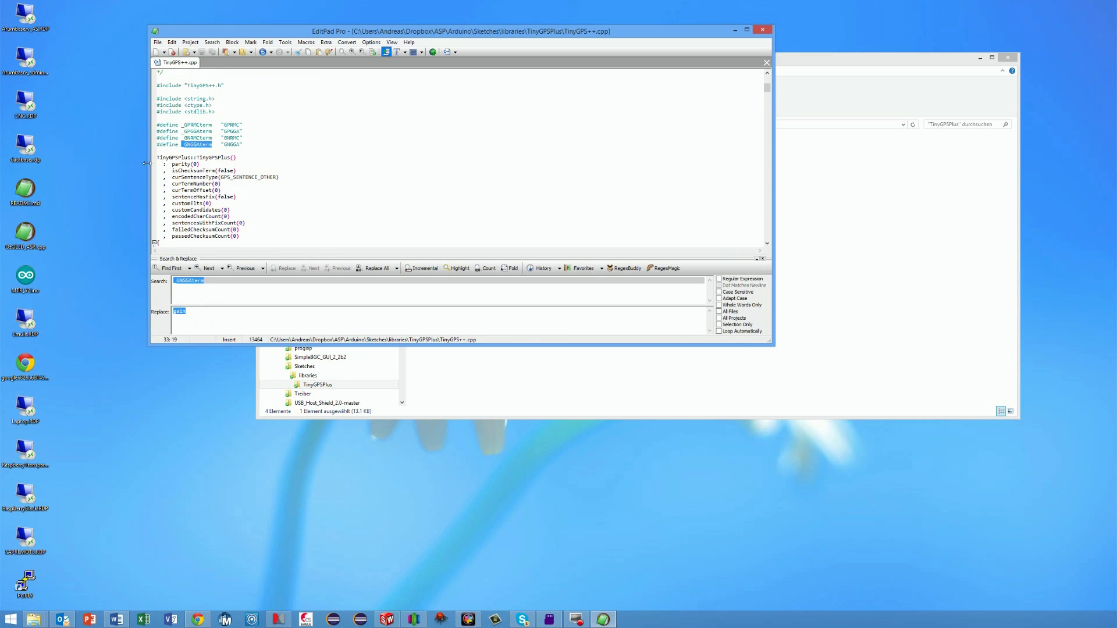
left_click(207, 268)
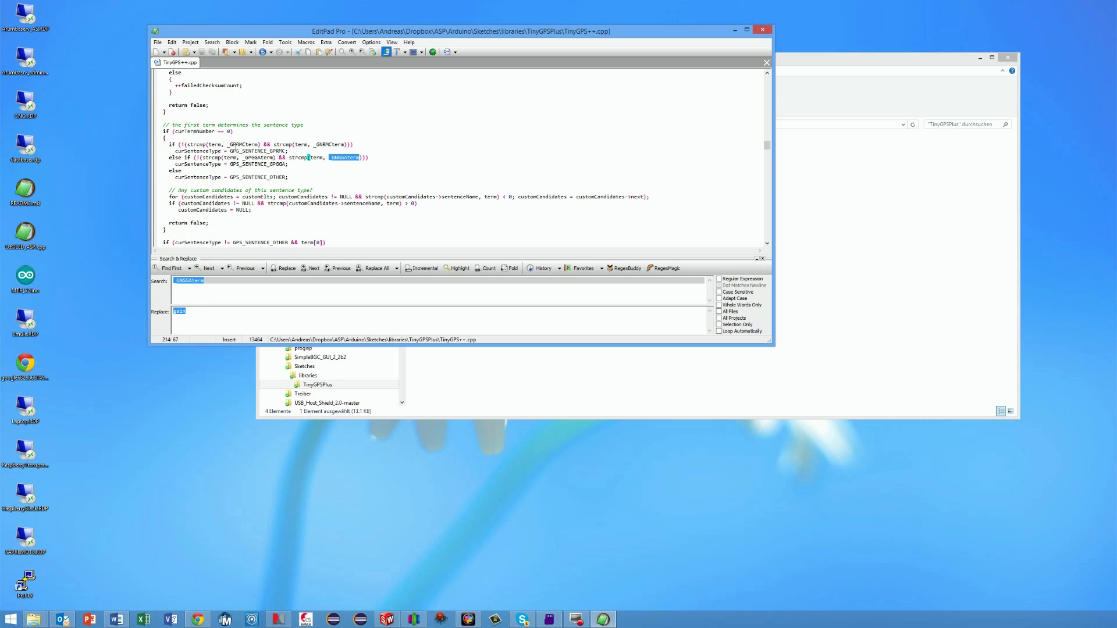
left_click_drag(365, 144, 157, 144)
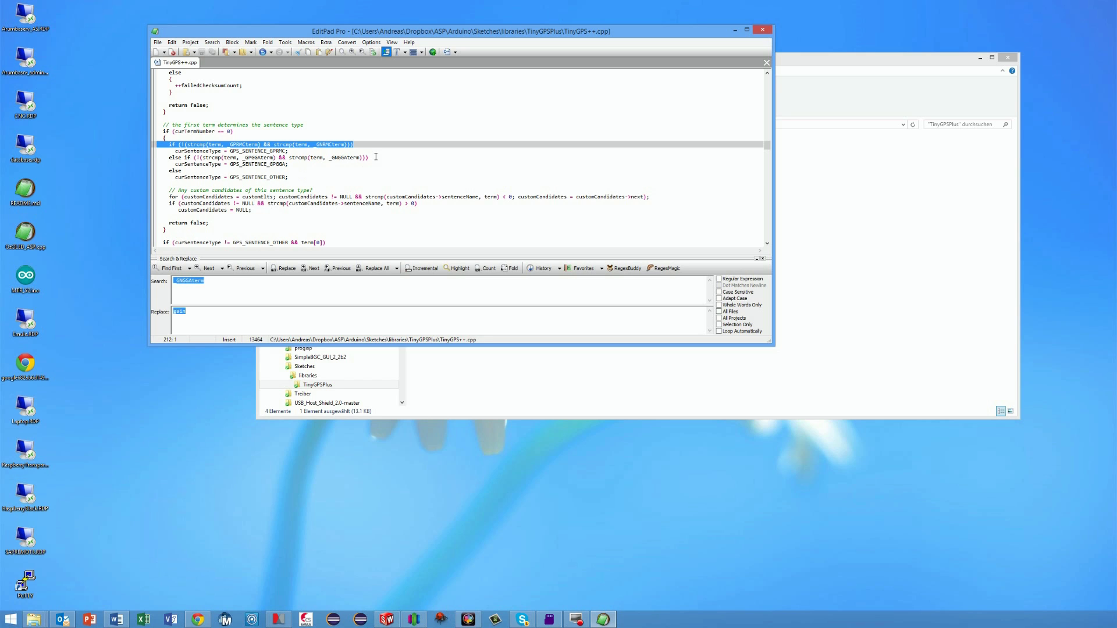
left_click_drag(377, 157, 163, 163)
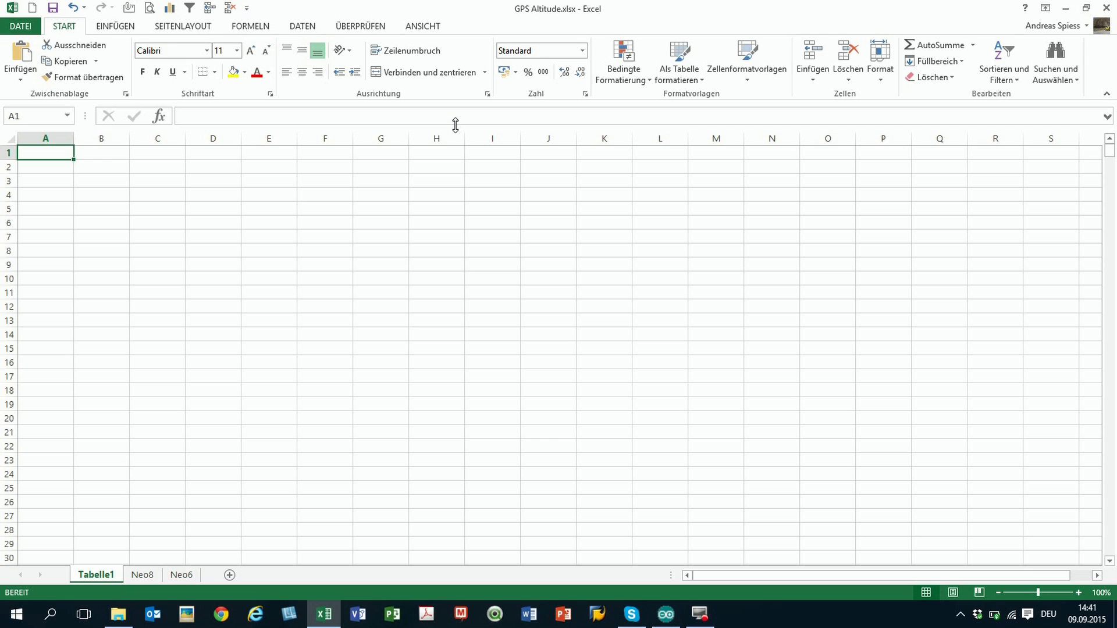
In Excel, enter the column headers Number and Altitude in A1 and B1 of sheet Tabelle1
type("Number")
key("Tab")
type("Altitude")
key("Return")
Add the first two data rows below the headers: number 0 with altitude 350 and number 1 with altitude 350
type("0")
key("Tab")
type("350")
key("Return")
type("1")
key("Tab")
type("350")
key("Return")
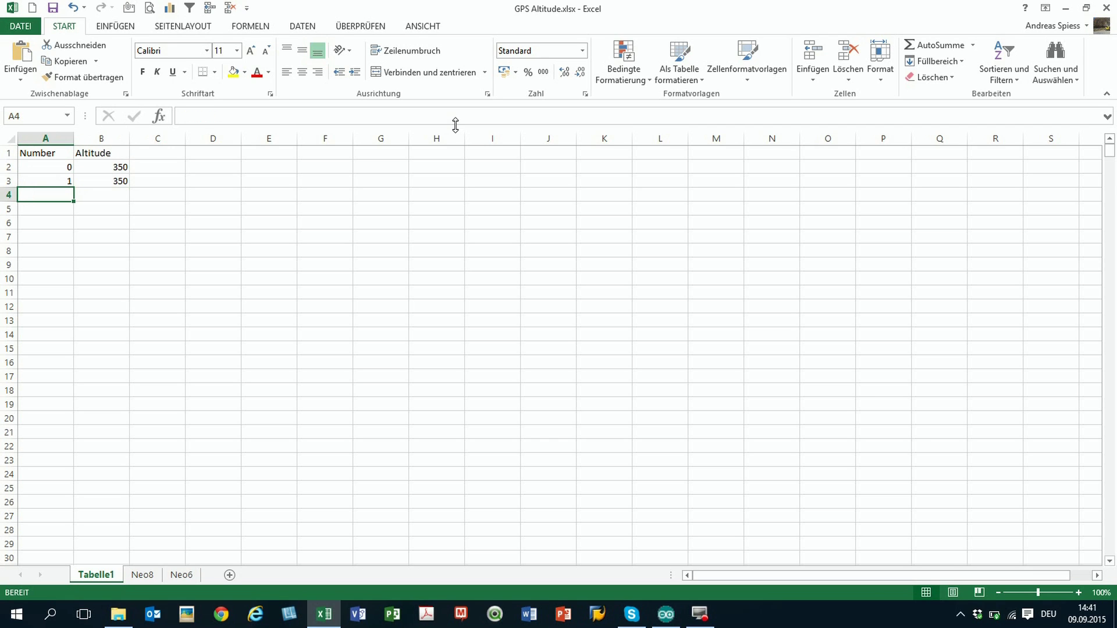
Add data rows for number 2 with altitude 350.1 and number 3 with altitude 350.1
key("Tab")
type("350.1")
key("Return")
type("3")
key("Tab")
type("350.1")
key("Return")
Add data rows for number 4 with altitude 350.1 and number 5 with altitude 350.2
type("4")
key("Tab")
type("350.1")
key("Return")
type("5")
key("Tab")
type("350.2")
key("Return")
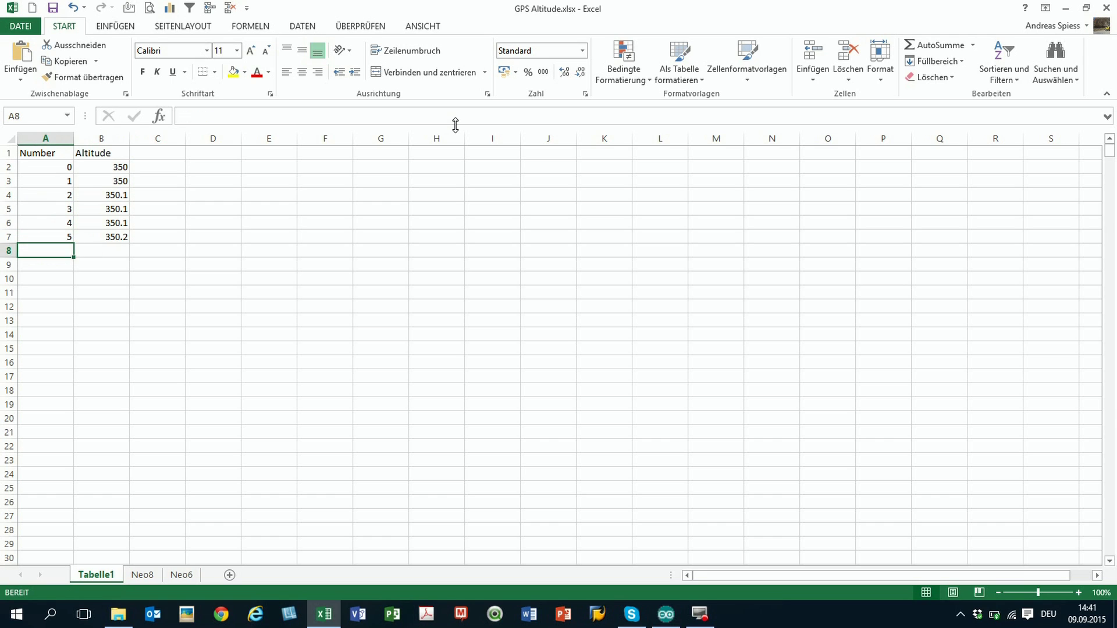